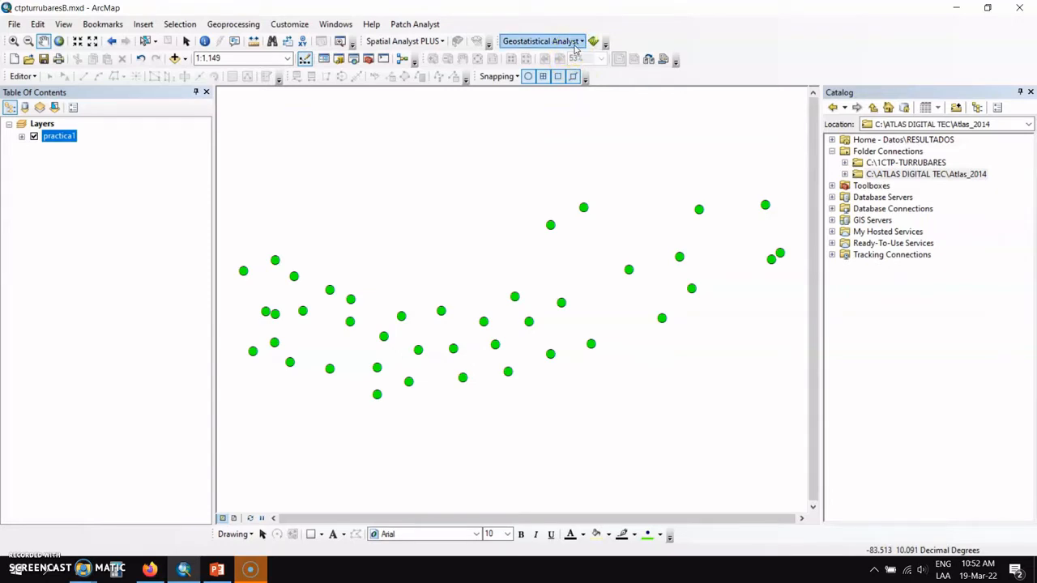
- Open the Geostatistical Analyst Semivariogram/Covariance Cloud and enlarge its window for a clearer view of the plot
left_click(580, 42)
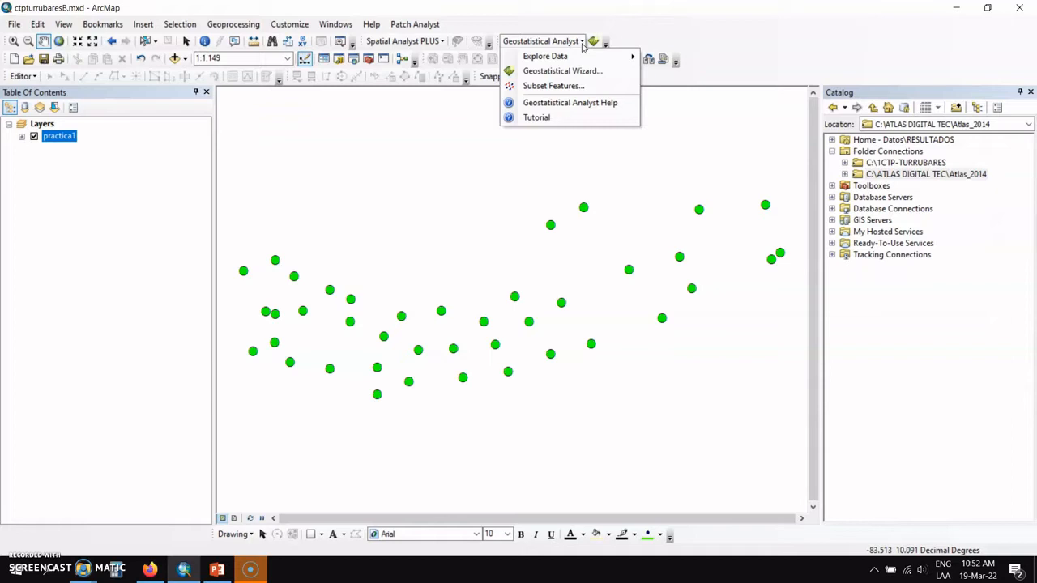
left_click(572, 62)
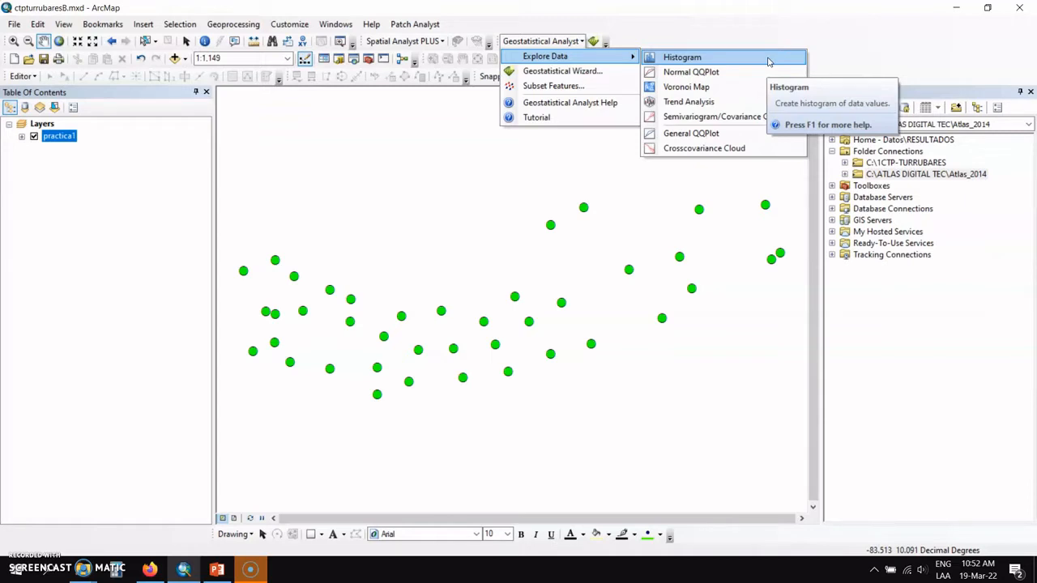
left_click(717, 118)
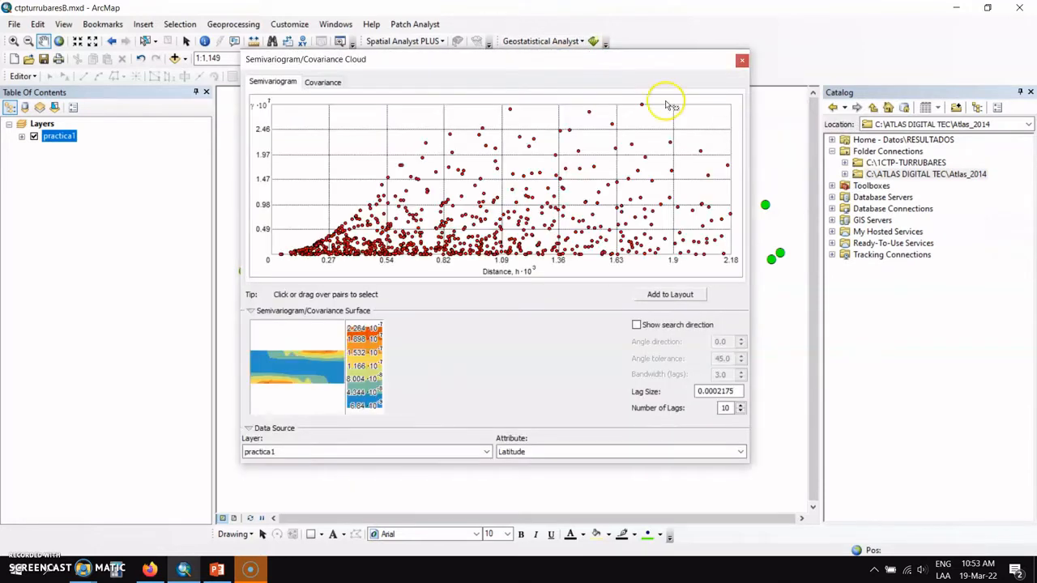
left_click_drag(640, 71, 643, 49)
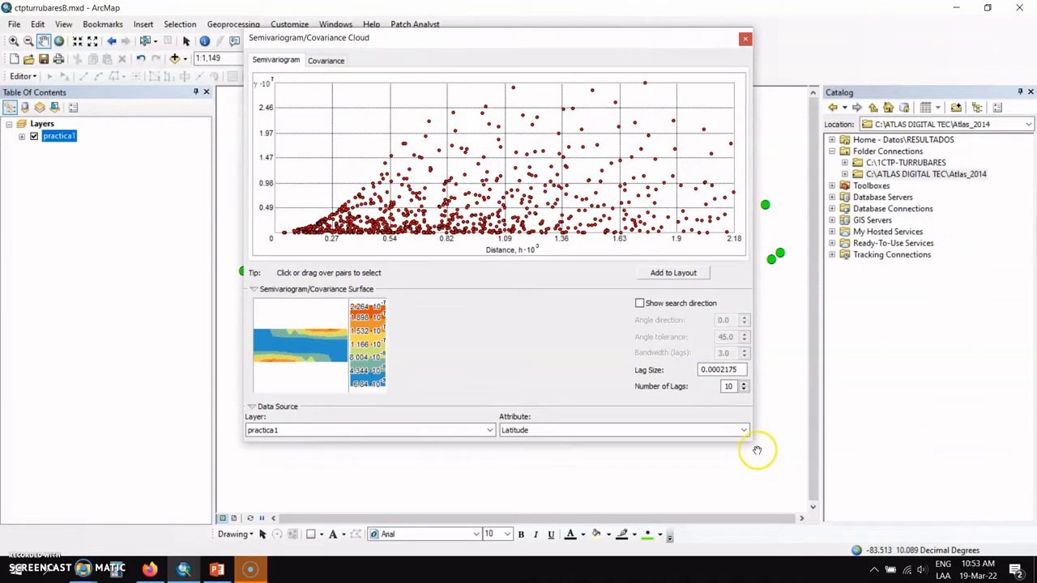
left_click_drag(750, 444, 910, 497)
left_click_drag(439, 38, 396, 12)
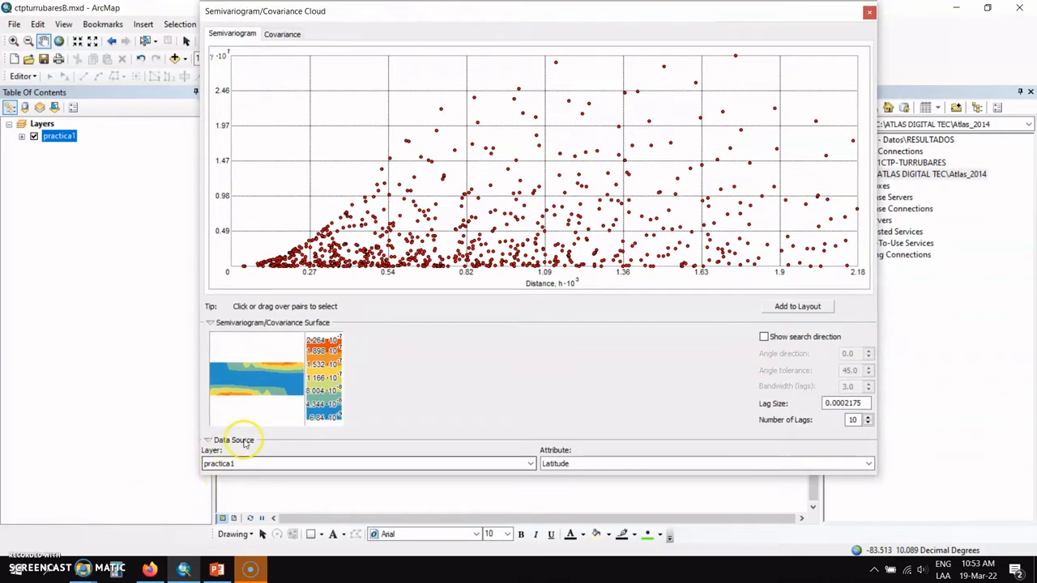
- Set the cloud's data source attribute to VWC_ for the practica1 layer
left_click(55, 139)
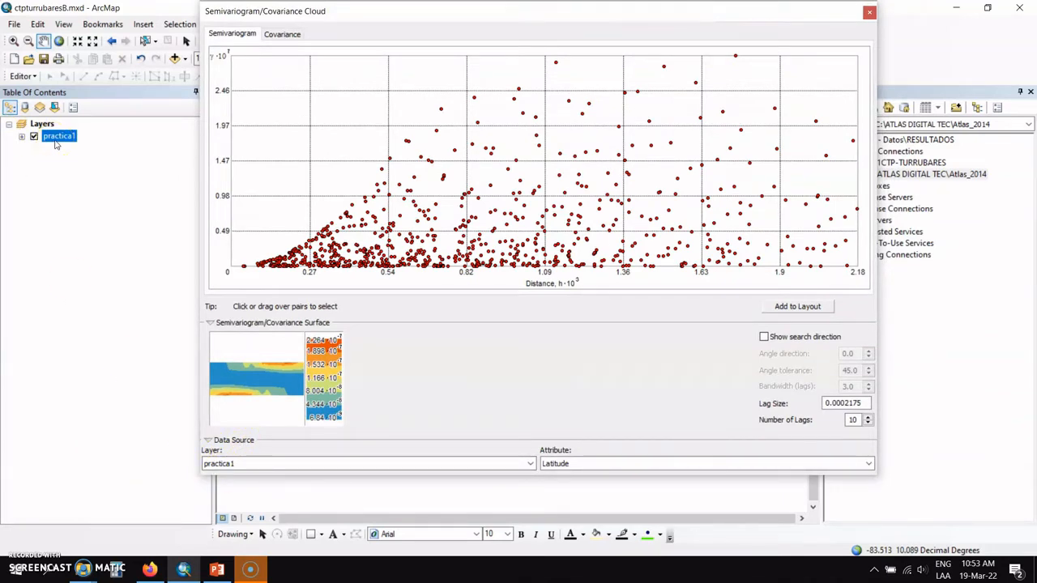
left_click(862, 468)
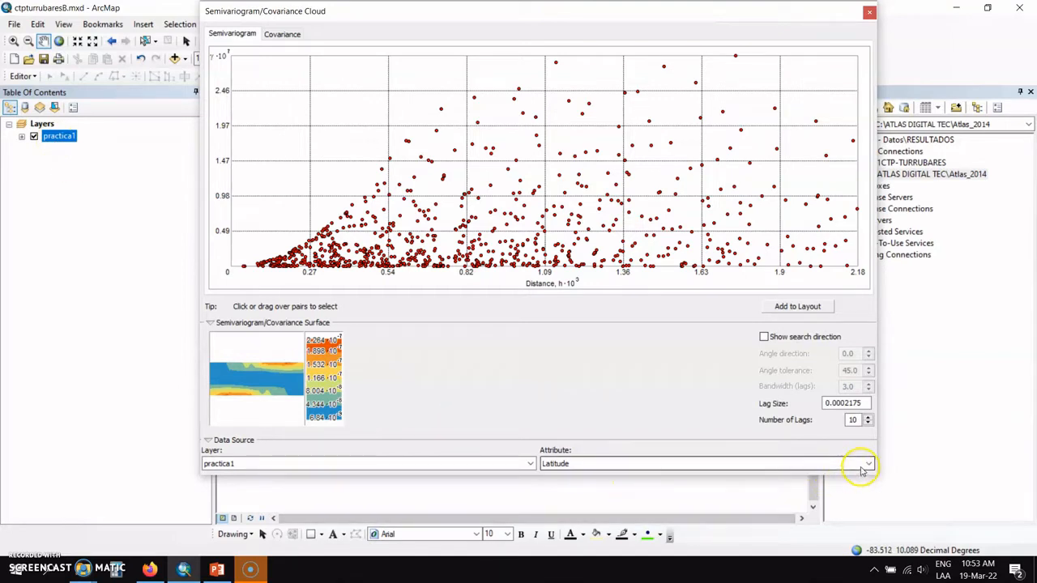
left_click(867, 466)
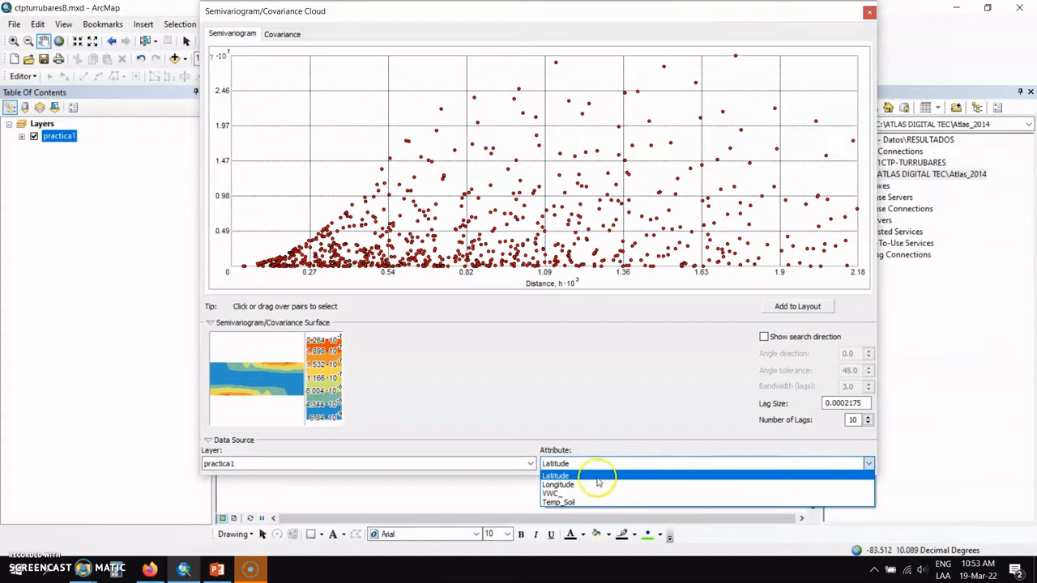
left_click(564, 492)
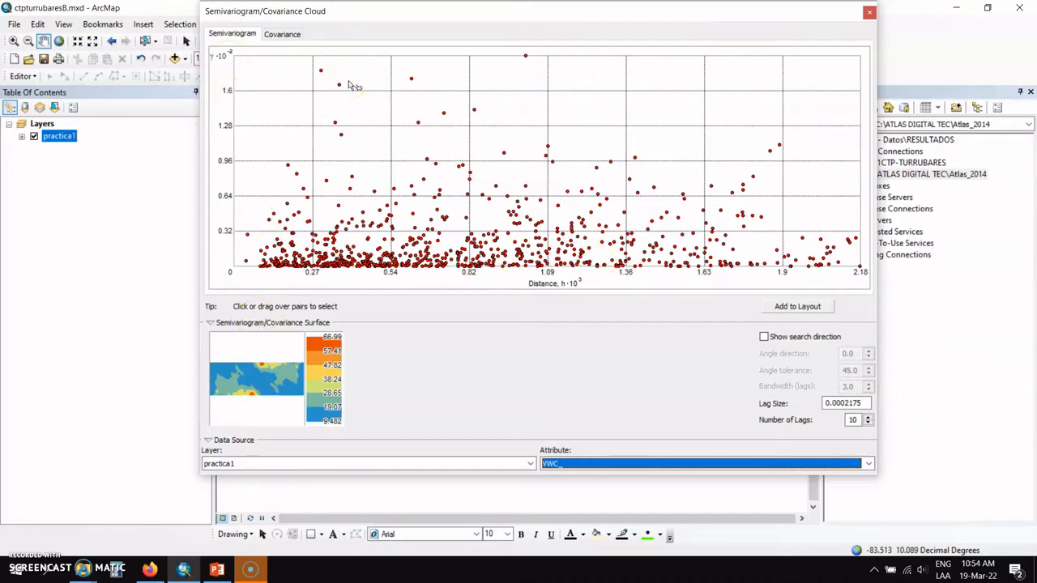
- Select isolated high-semivariance pairs at short distance one by one and uncover the map to view the linked points
left_click_drag(426, 11, 402, 21)
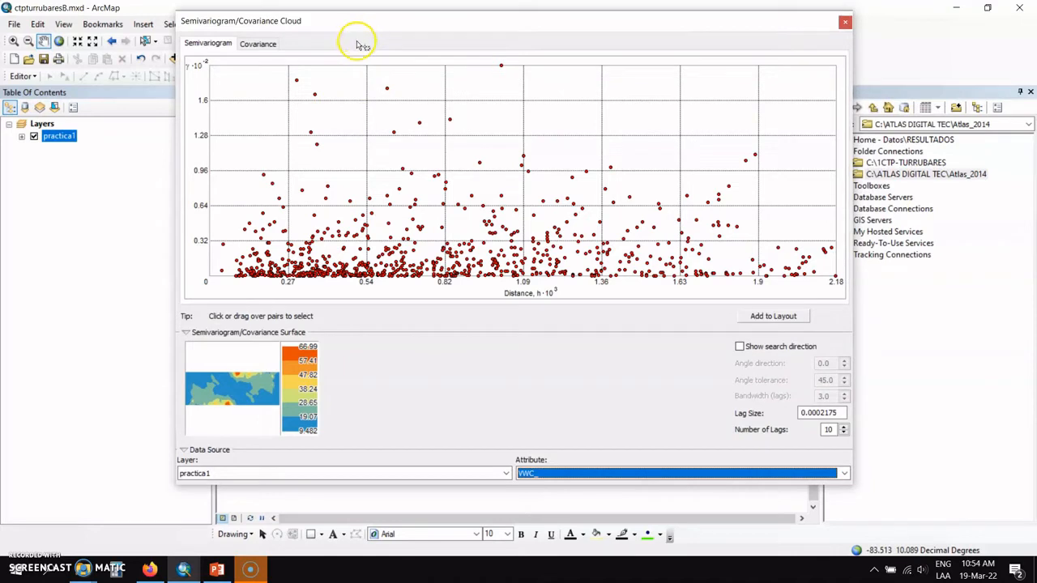
left_click(296, 83)
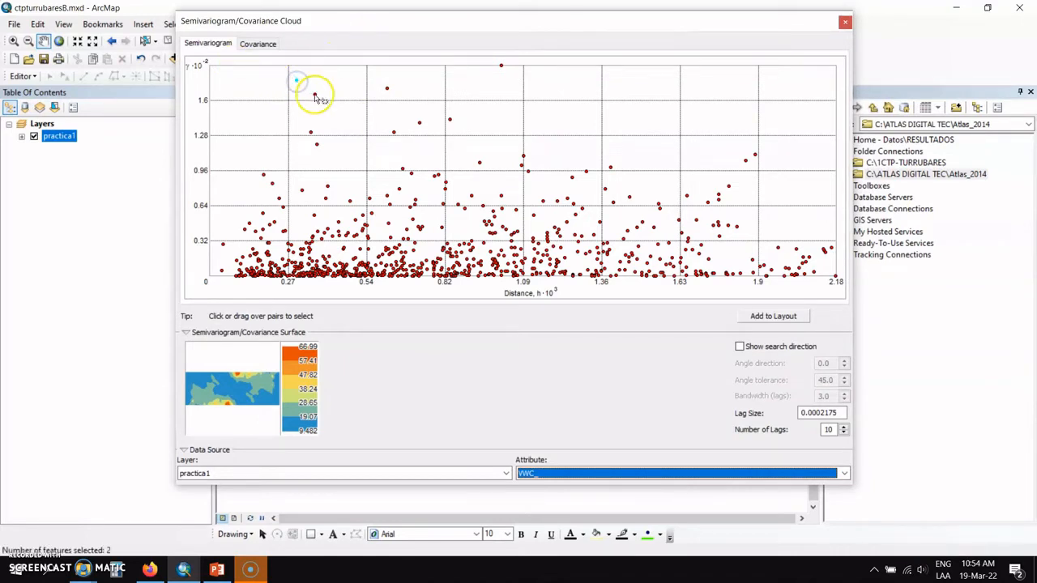
left_click(316, 95)
left_click(311, 135)
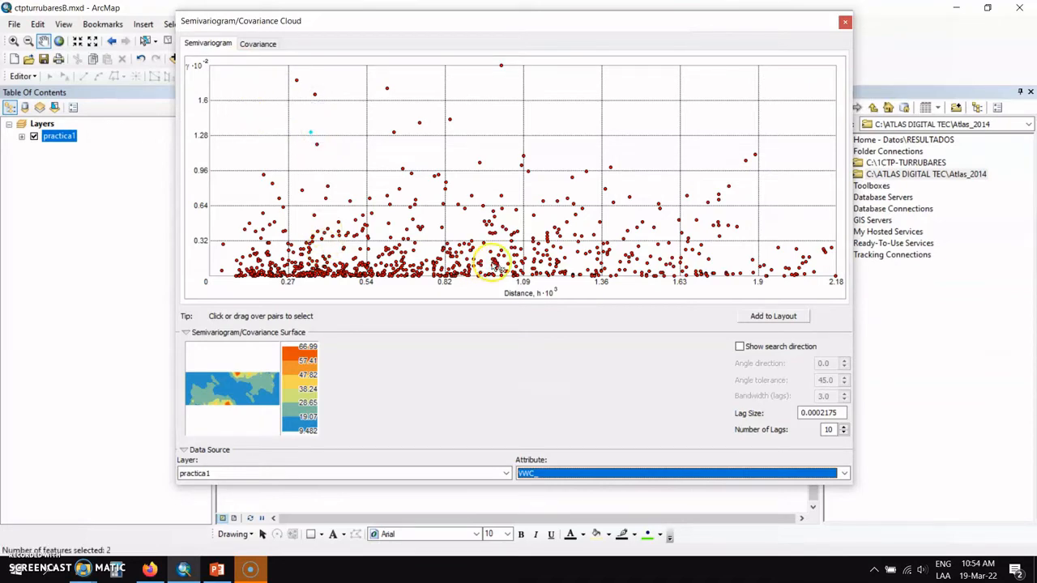
left_click_drag(272, 21, 327, 7)
left_click_drag(897, 231, 694, 212)
left_click_drag(392, 9, 81, 9)
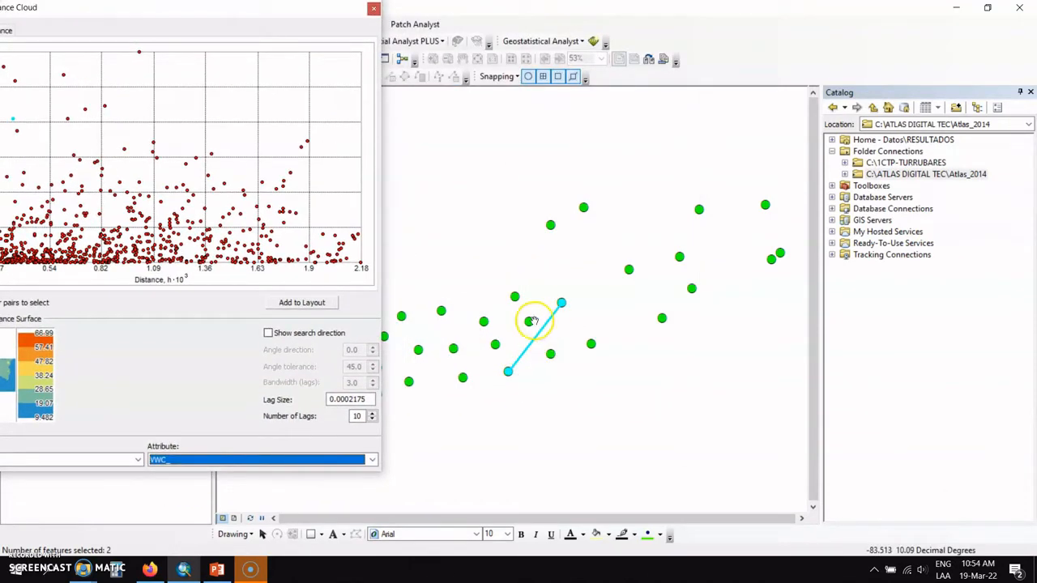
- Select a group of mid-distance, high-semivariance pairs in the cloud and uncover the map to examine their connecting lines
left_click_drag(116, 11, 768, 50)
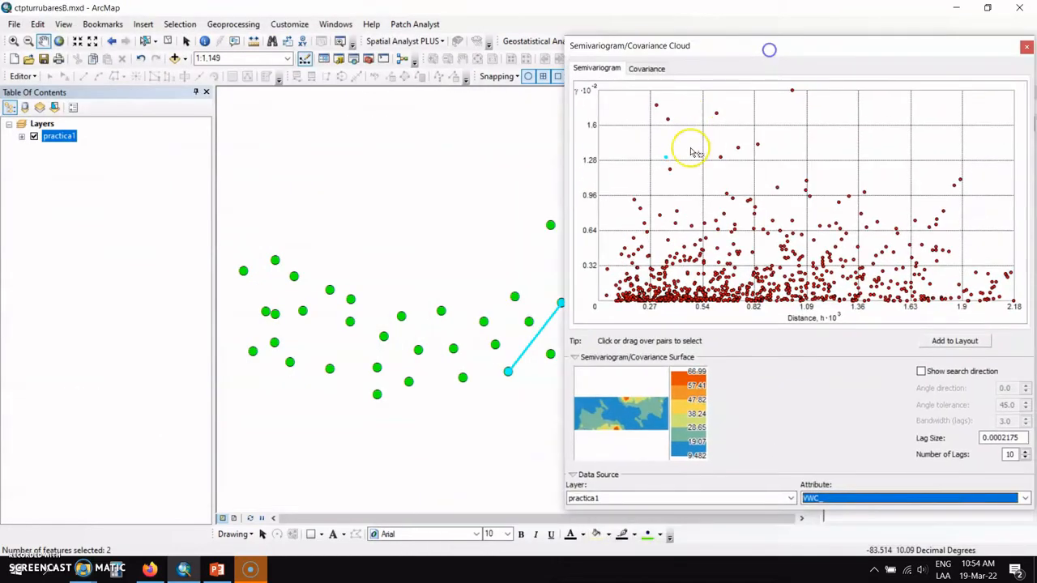
left_click_drag(703, 49, 678, 47)
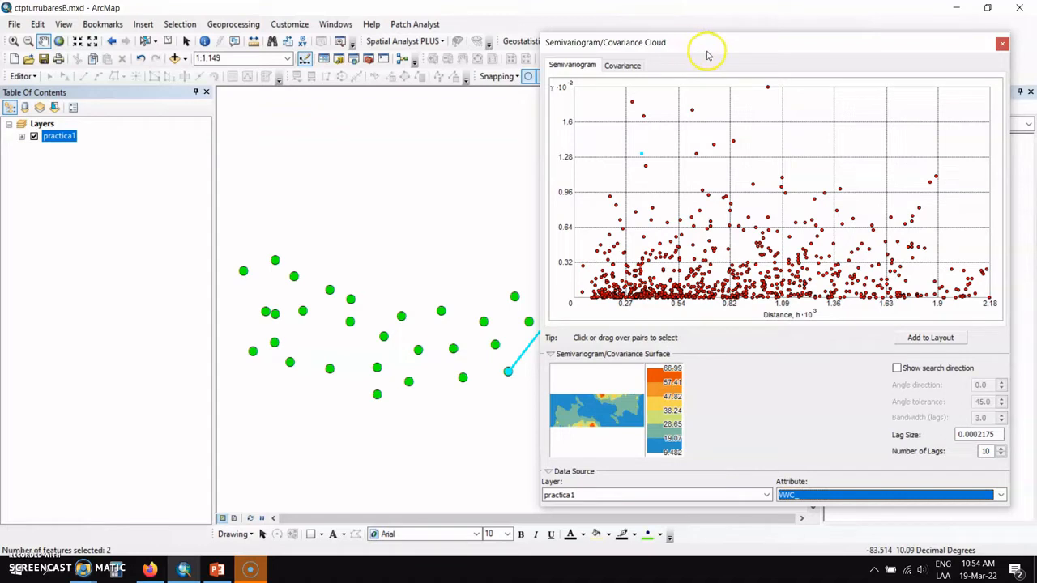
left_click_drag(713, 47, 521, 16)
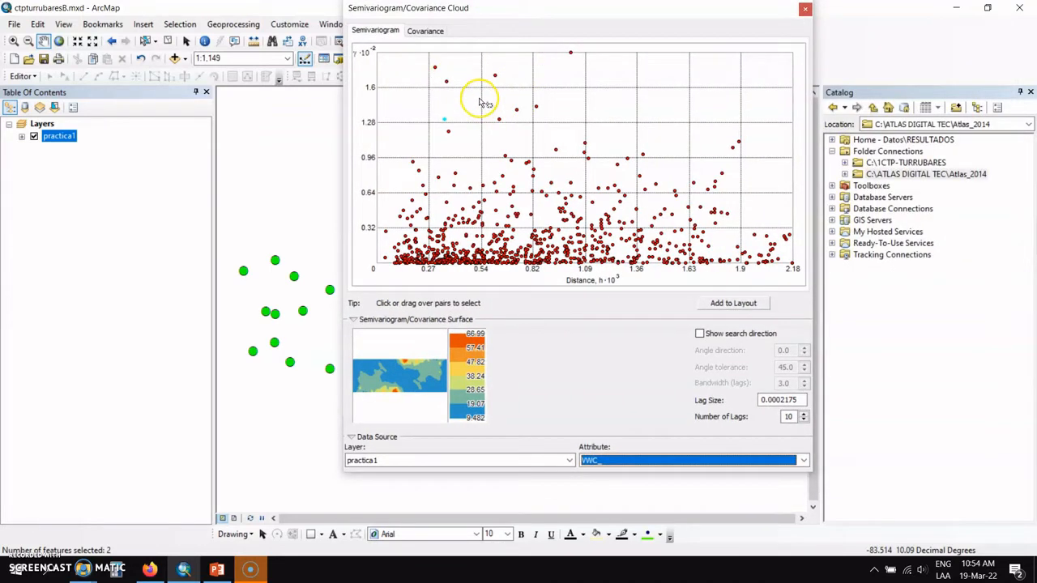
left_click_drag(595, 170, 598, 171)
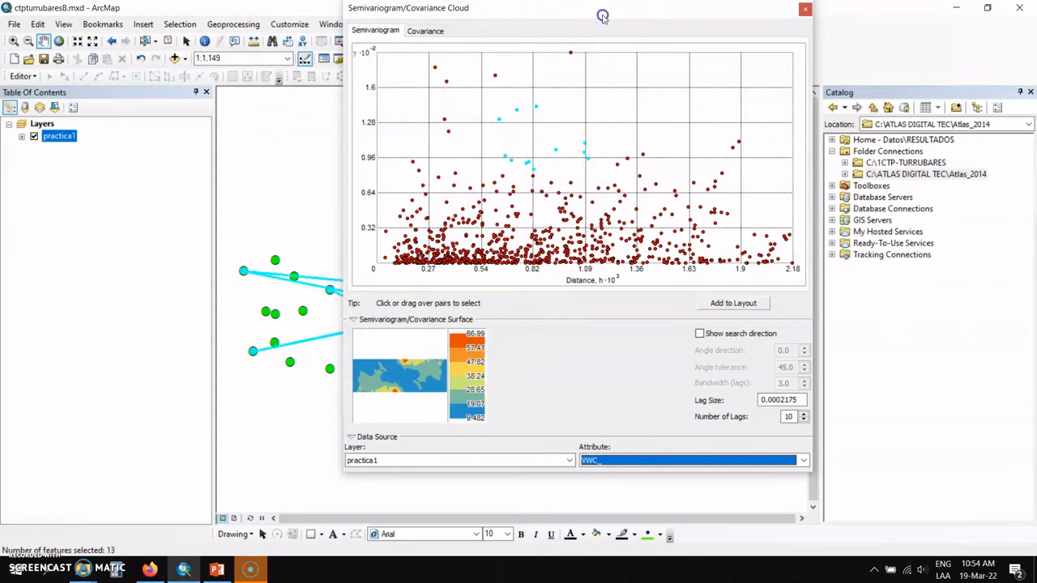
left_click_drag(597, 19, 900, 331)
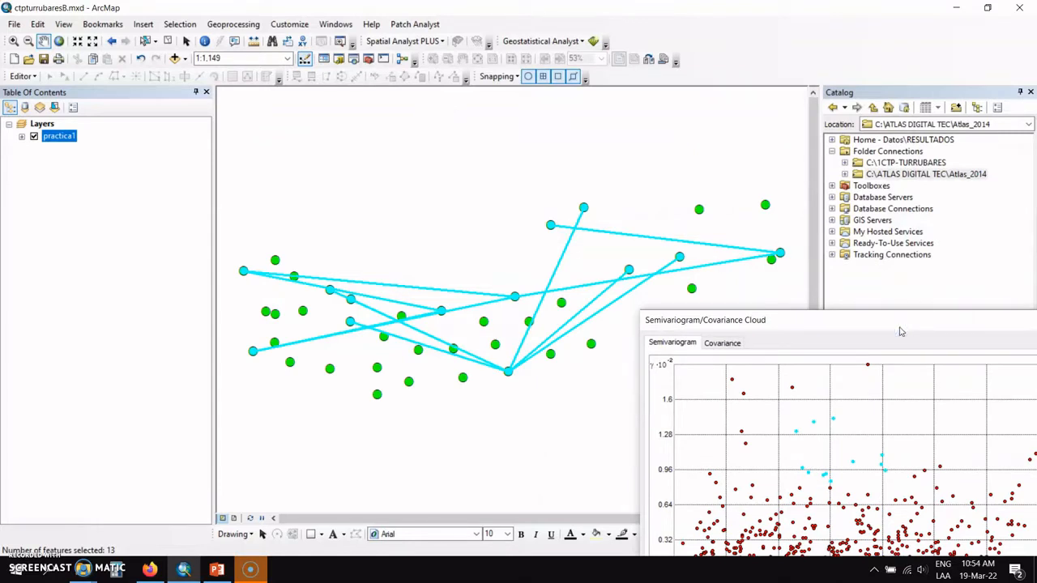
left_click(585, 213)
- Open the practica1 attribute table and arrange it beside the cloud to examine the selected records
left_click(81, 138)
right_click(69, 136)
left_click(111, 175)
left_click_drag(409, 142, 434, 77)
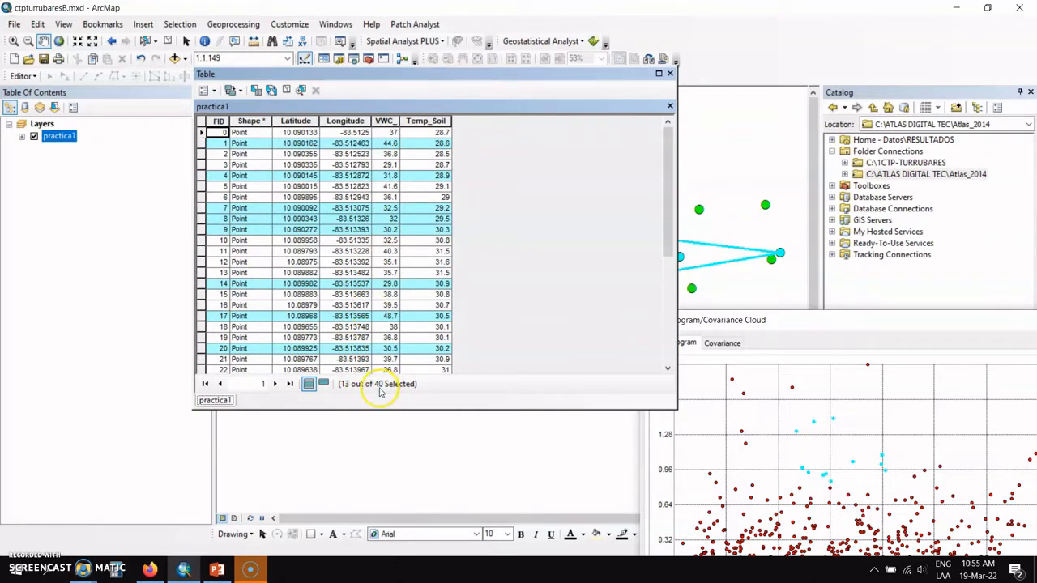
left_click_drag(485, 73, 308, 134)
left_click_drag(752, 323, 620, 57)
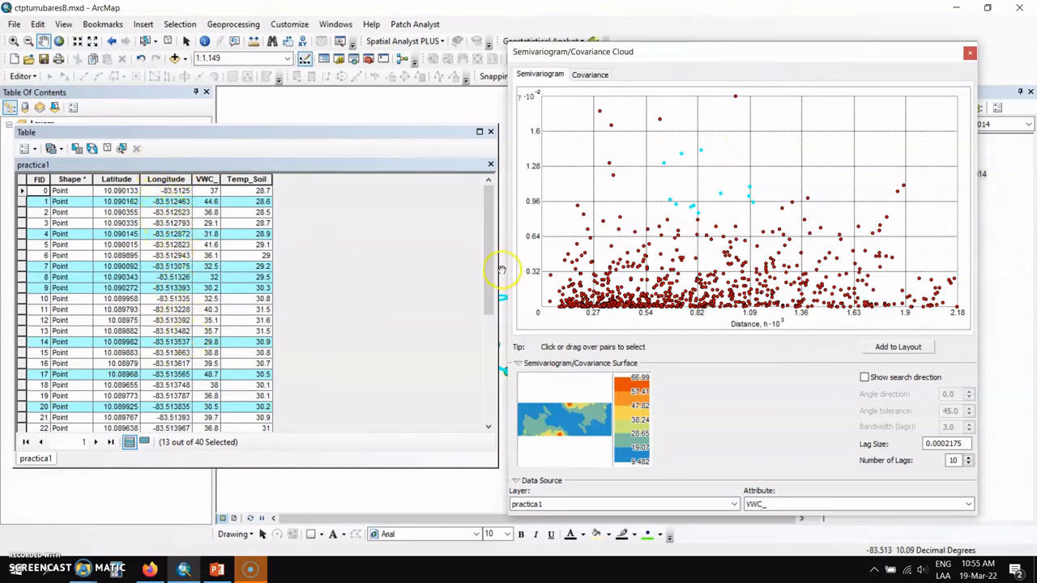
left_click_drag(489, 278, 491, 309)
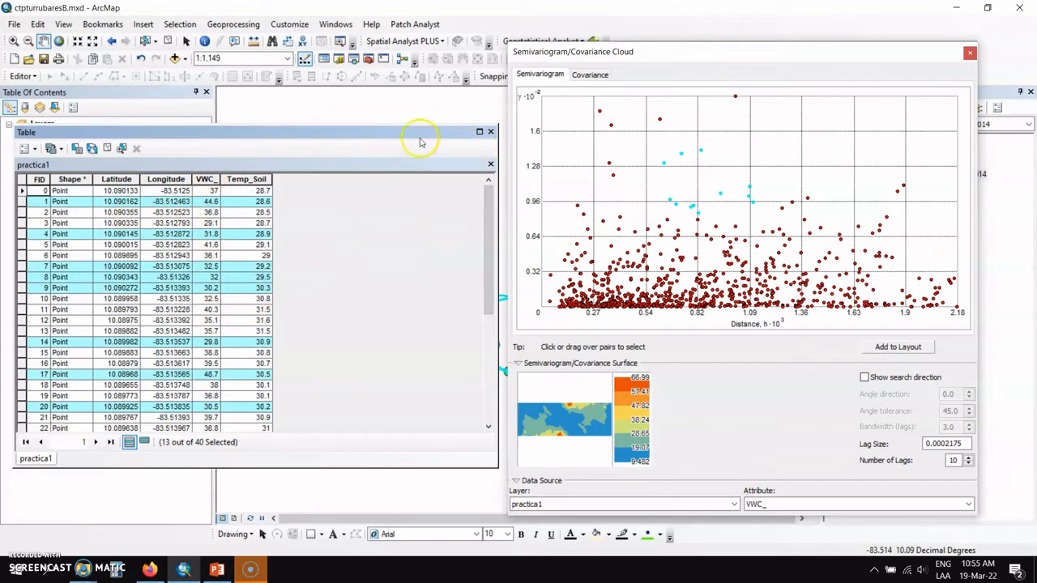
- Clear the feature selection and close the practica1 attribute table
left_click(168, 43)
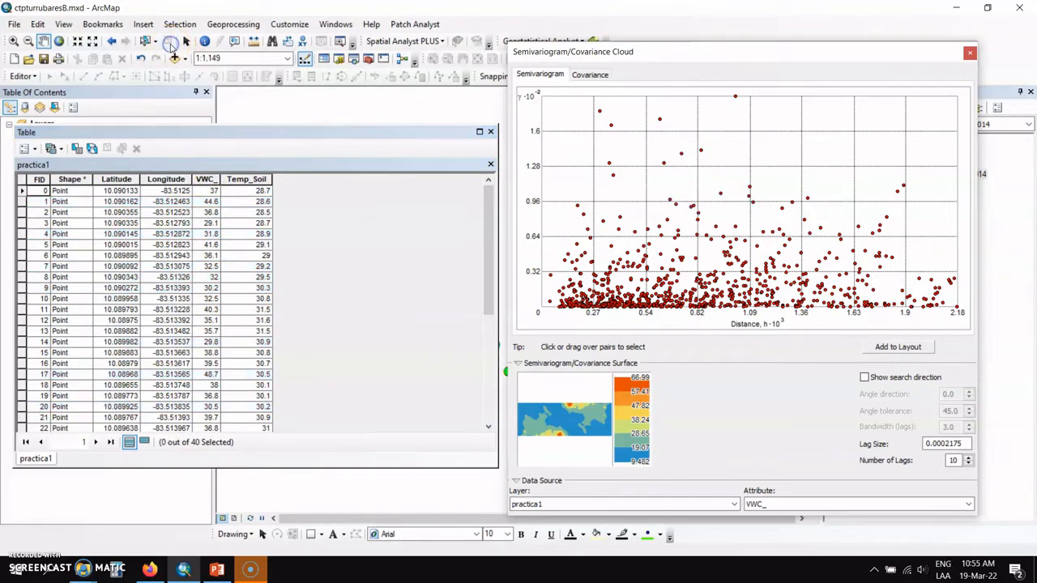
left_click(490, 132)
- Widen the cloud window and select a small group of positive-covariance pairs in the covariance view
left_click_drag(567, 51, 238, 16)
left_click_drag(628, 446, 901, 457)
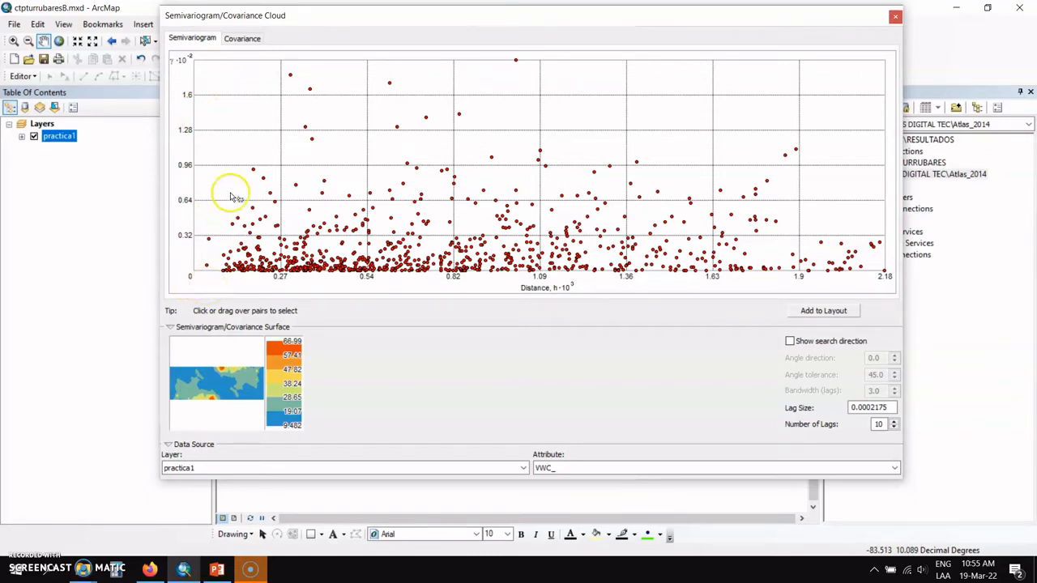
left_click(240, 42)
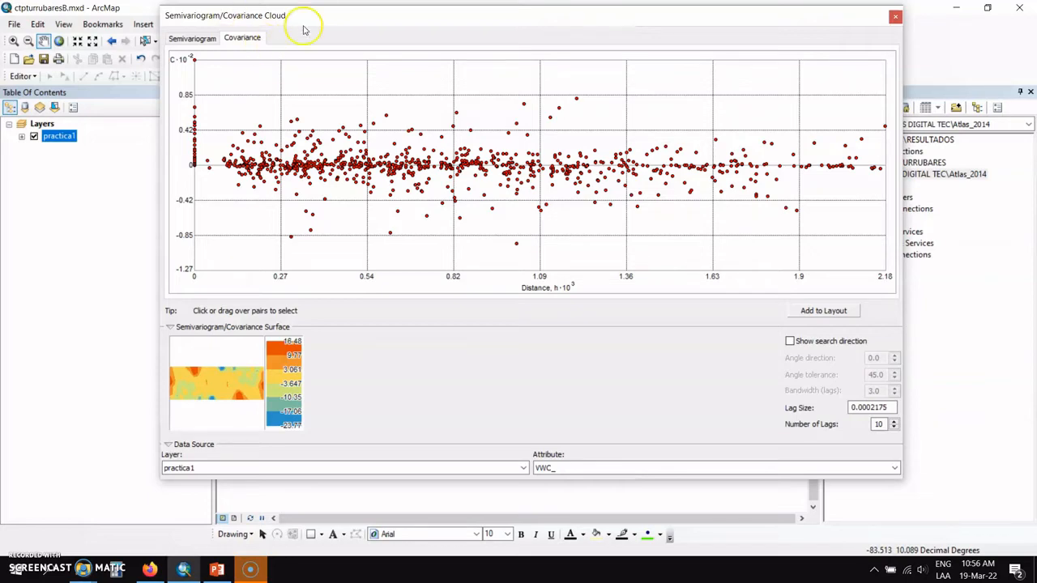
left_click_drag(365, 105, 426, 146)
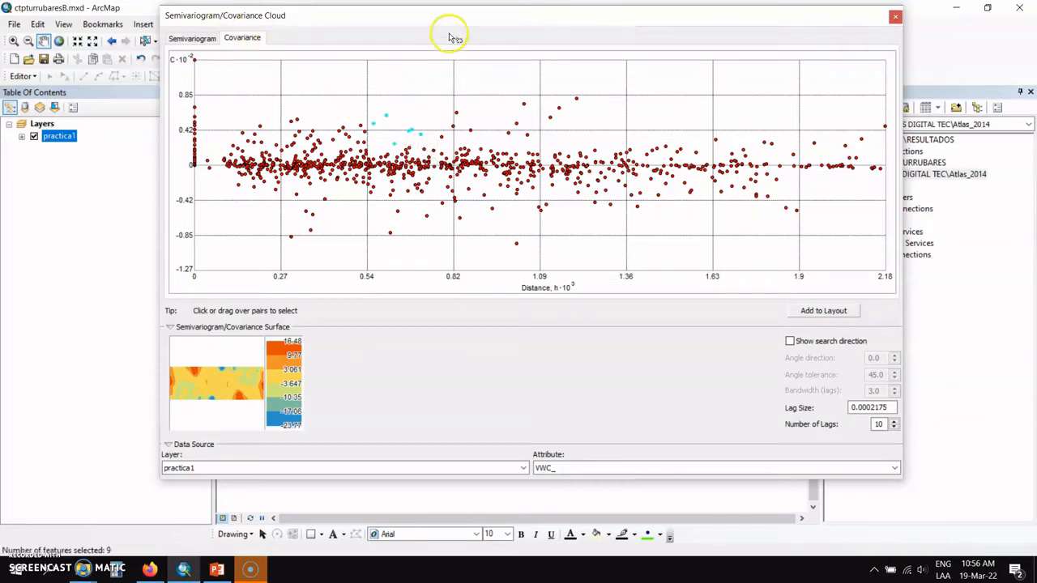
left_click_drag(452, 15, 389, 10)
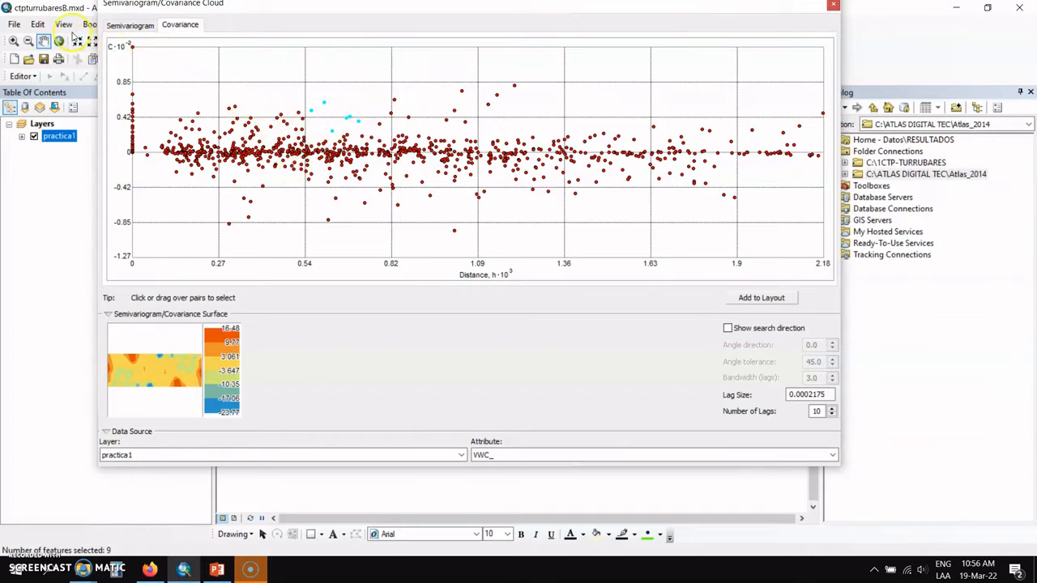
- Compare the semivariogram and covariance views of VWC_, including their point clouds and surface maps
left_click(150, 25)
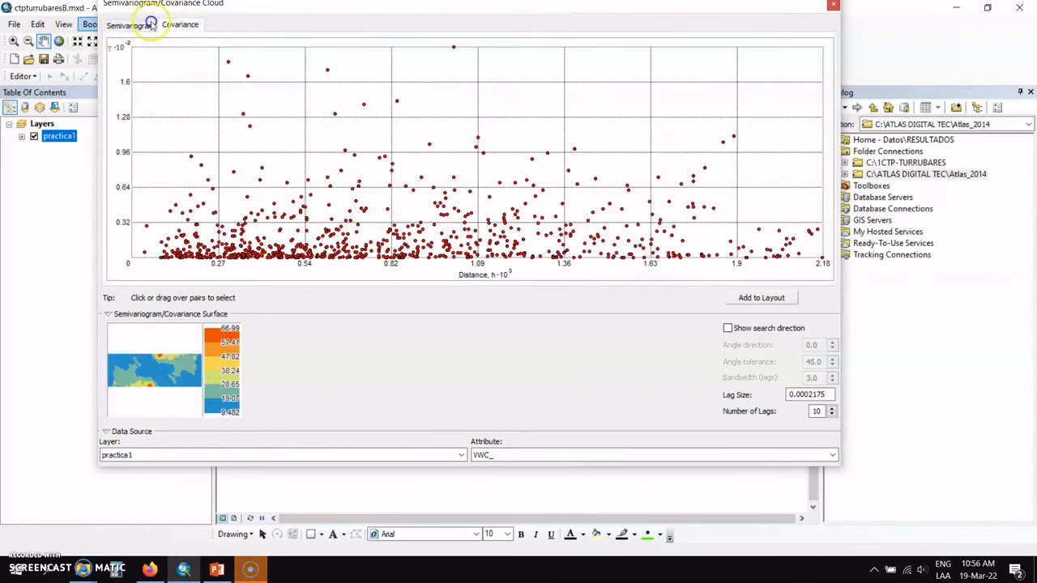
left_click(137, 25)
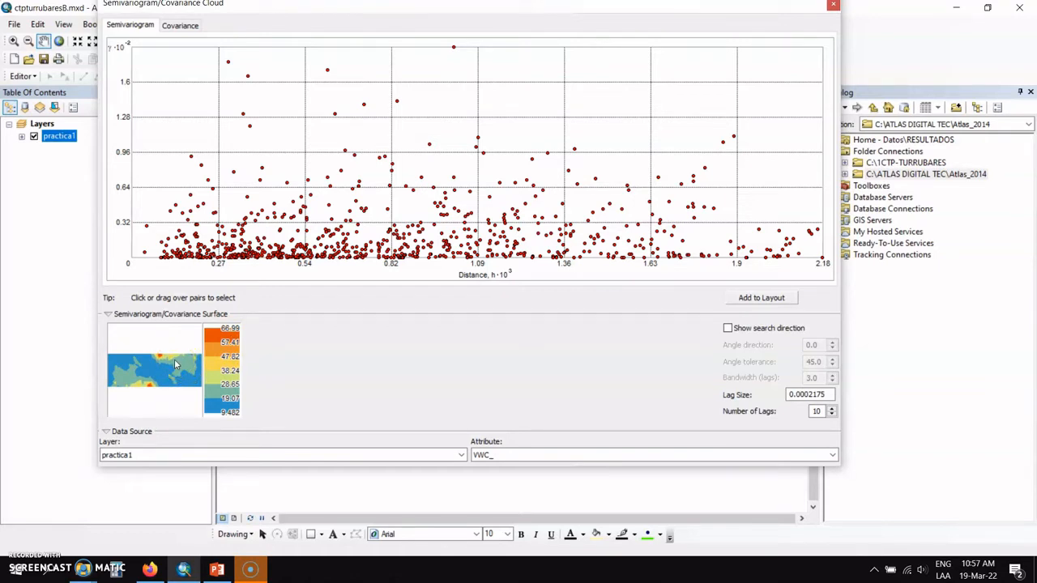
left_click(177, 26)
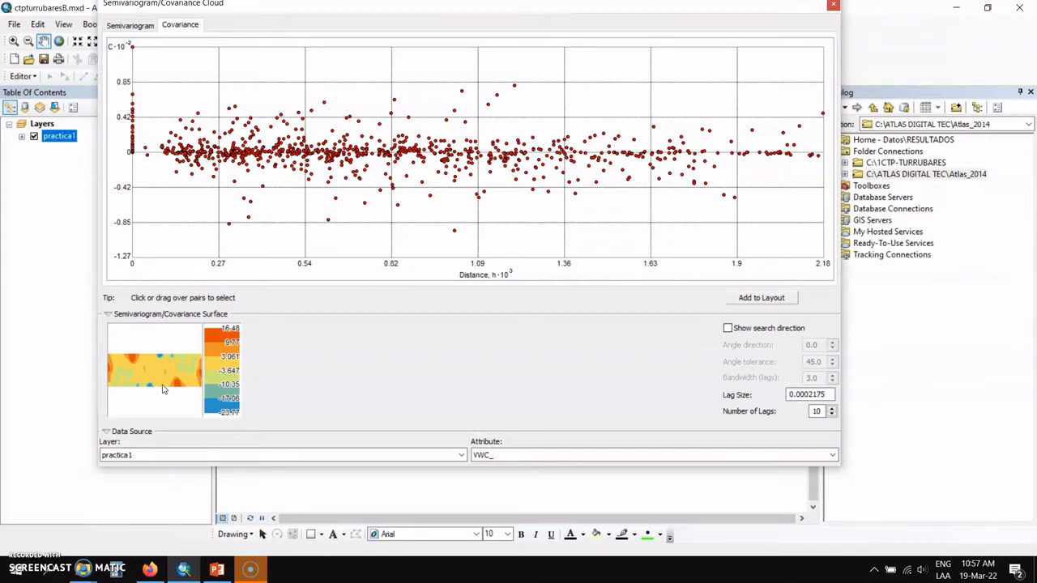
left_click(130, 25)
left_click(157, 178)
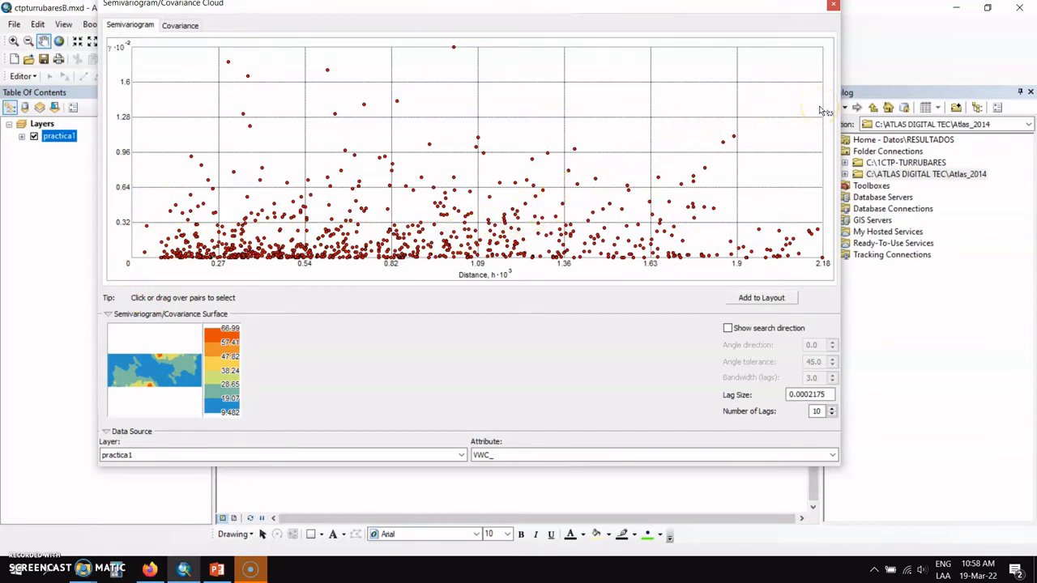
left_click(182, 25)
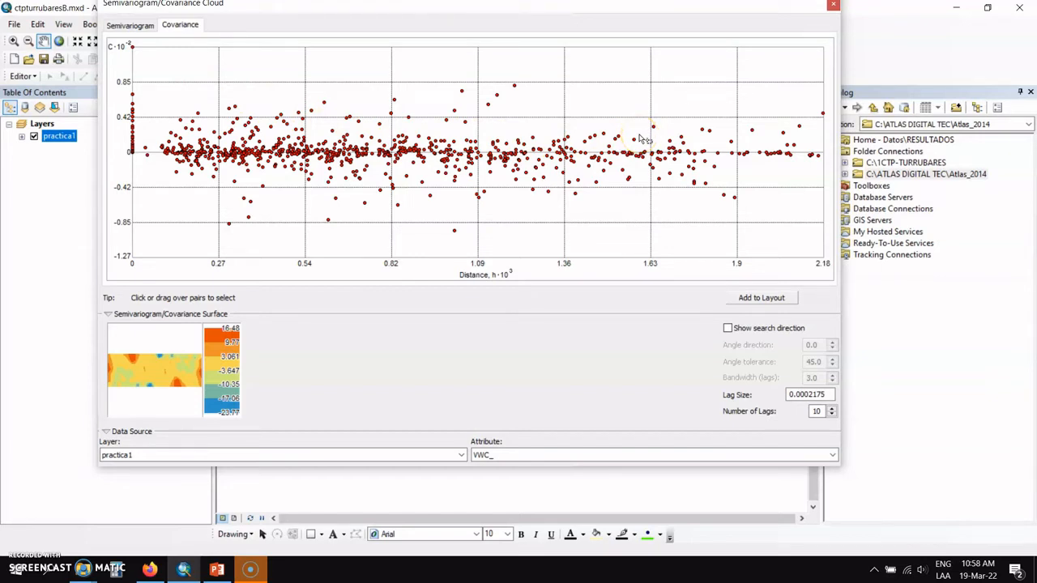
left_click(140, 25)
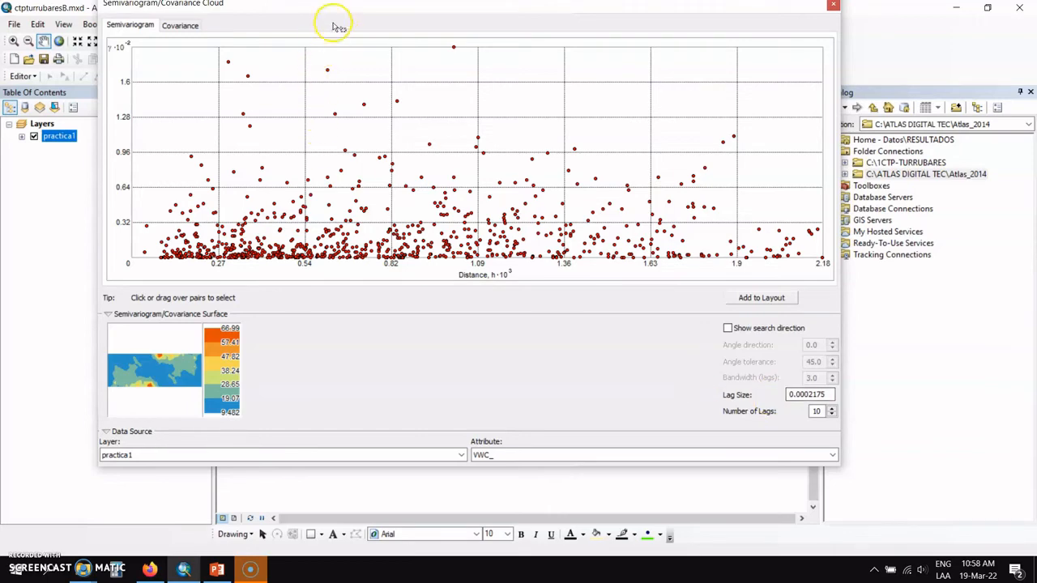
- Close the Semivariogram/Covariance Cloud window
left_click_drag(336, 8, 424, 46)
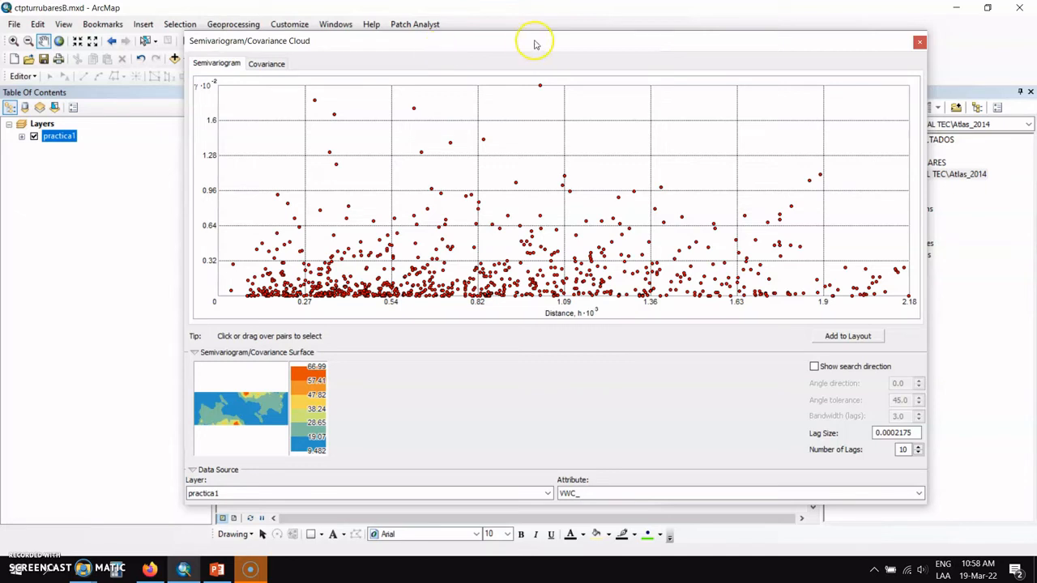
left_click(919, 41)
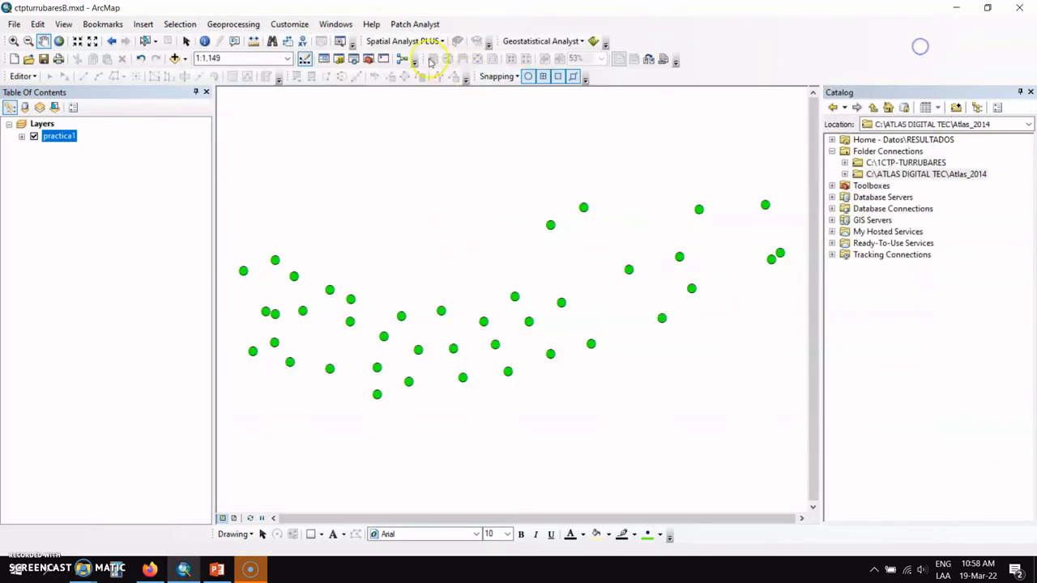
left_click(582, 40)
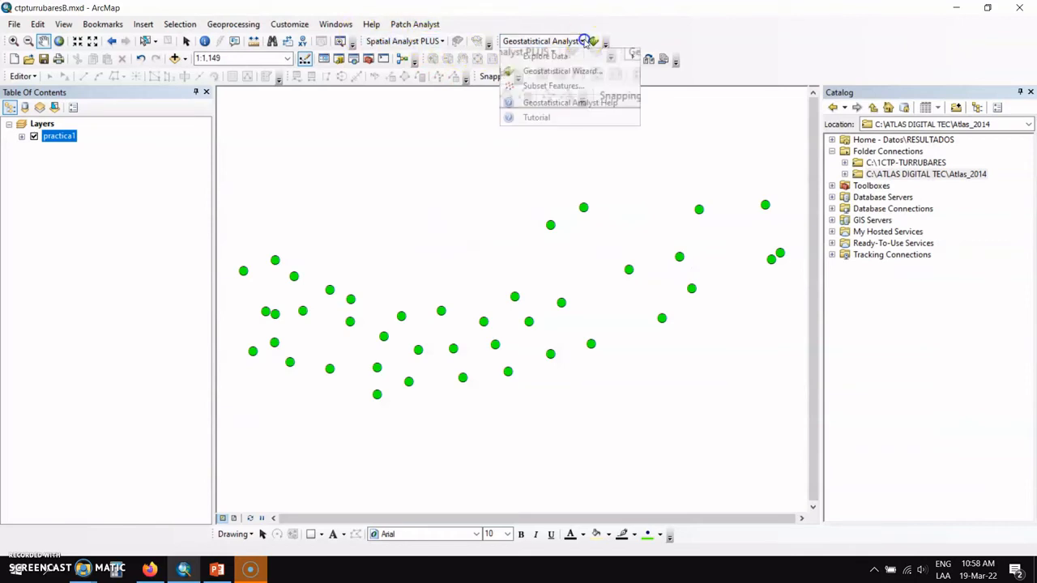
mouse_move(591, 56)
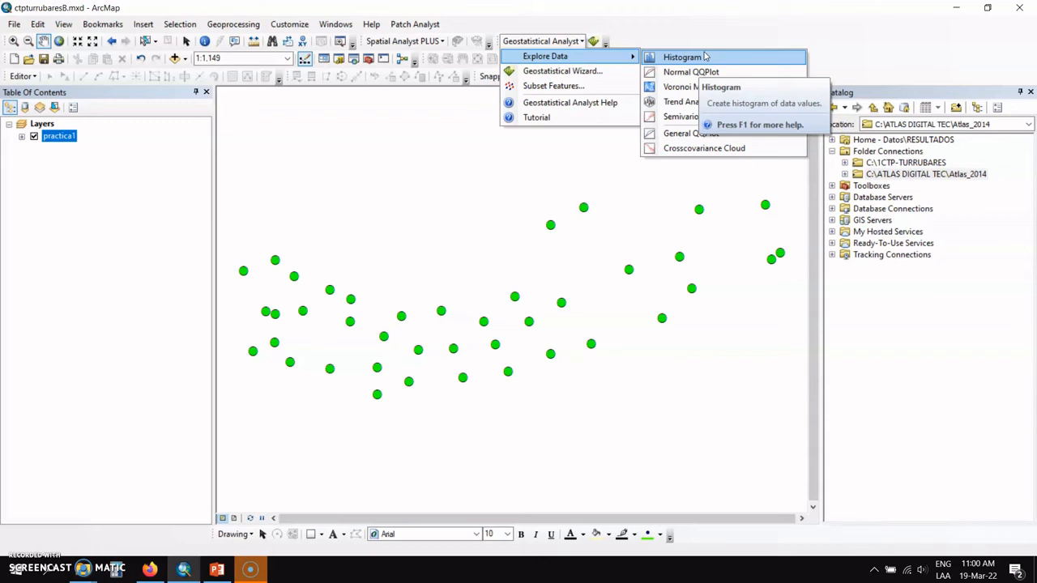
left_click(804, 34)
- Open the Geostatistical Wizard to view its interpolation methods and input dataset settings, and close it without running anything
left_click(582, 40)
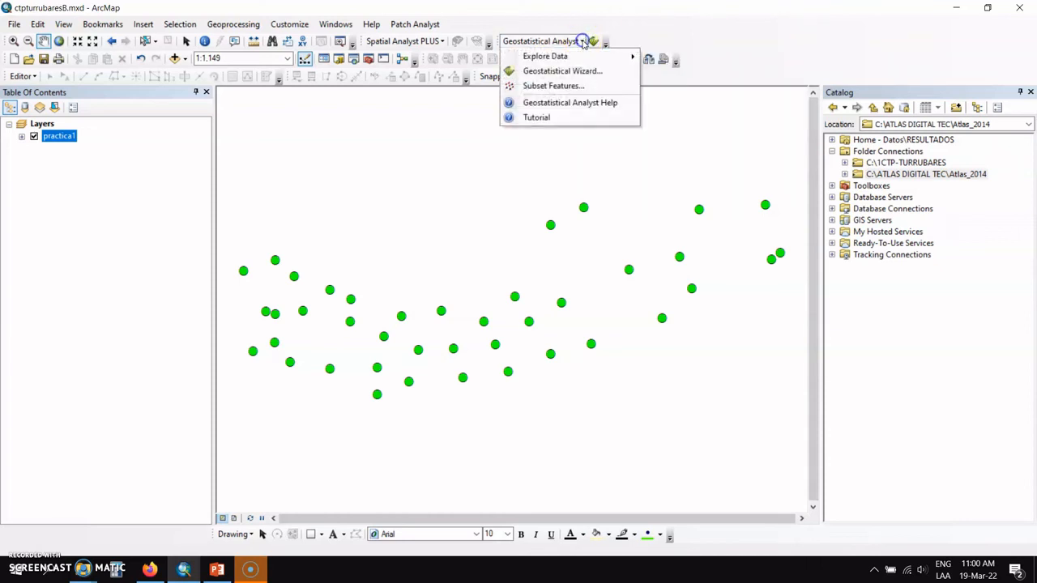
mouse_move(559, 63)
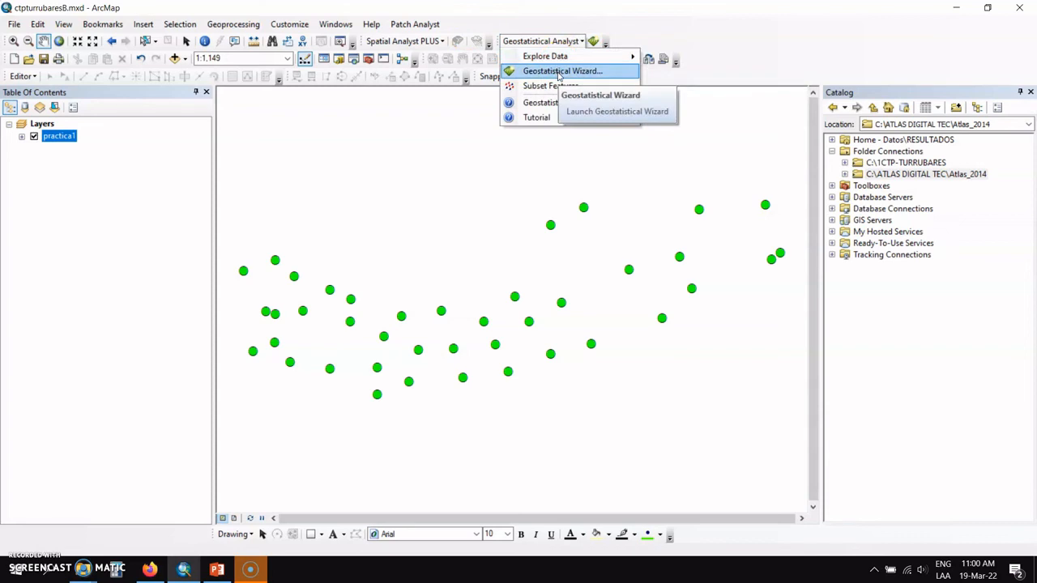
left_click(559, 73)
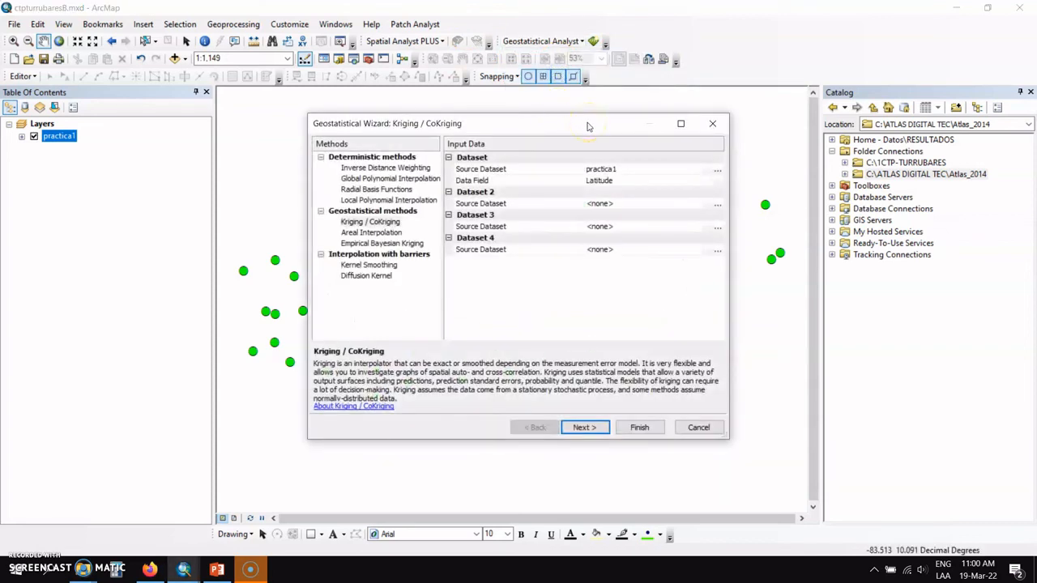
left_click(711, 122)
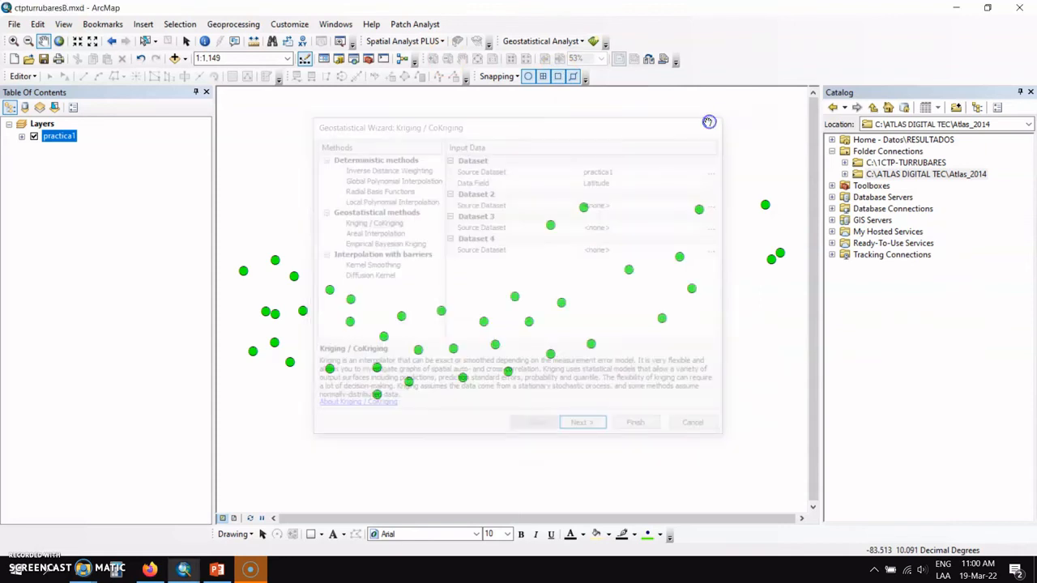
- Bring up the list of Geostatistical Analyst commands
left_click(582, 41)
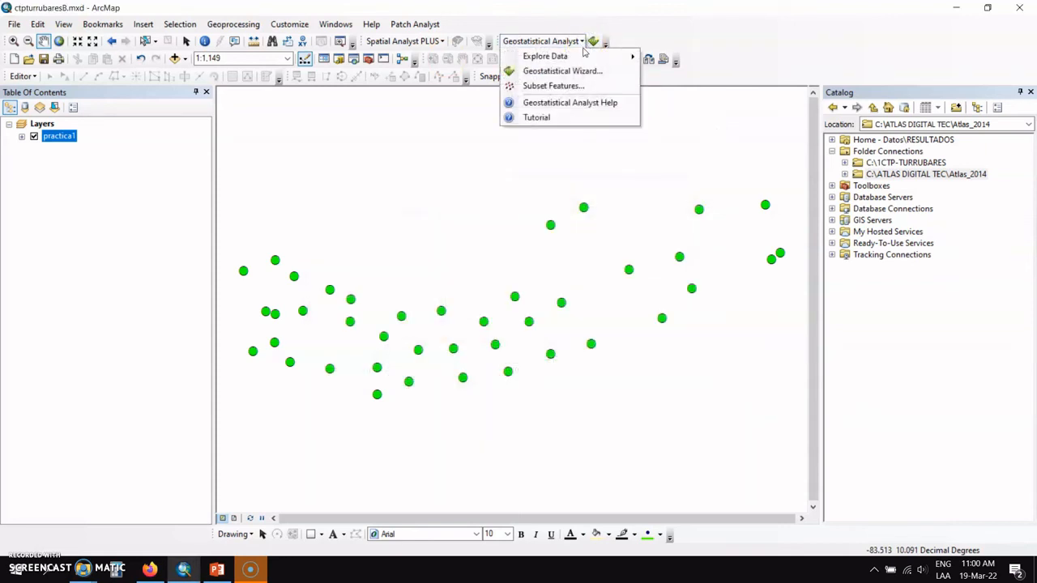